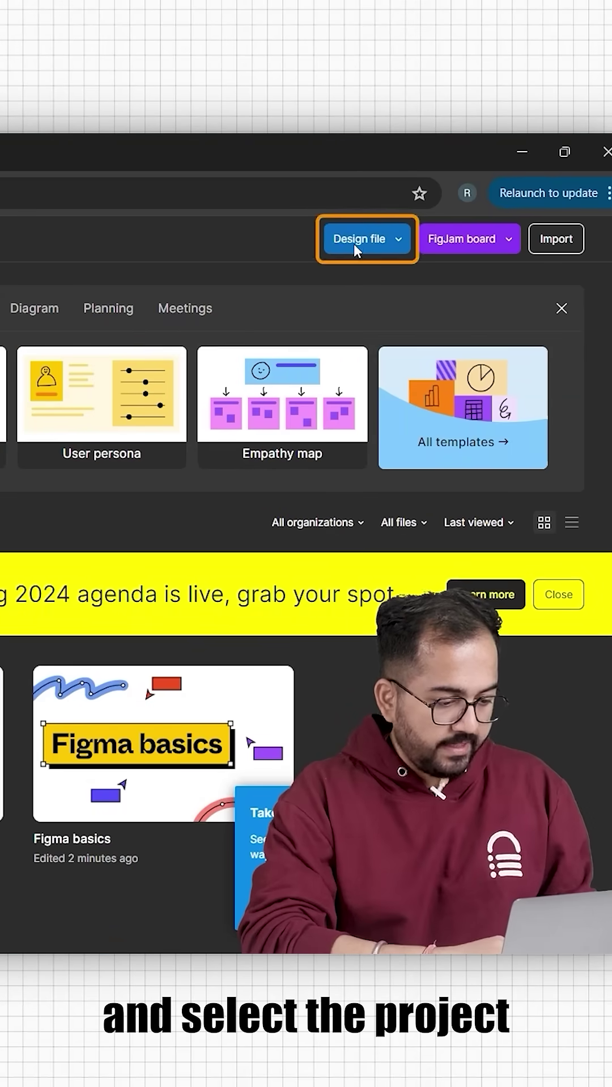
Choose Drafts as the location for a new Figma design file
left_click(355, 246)
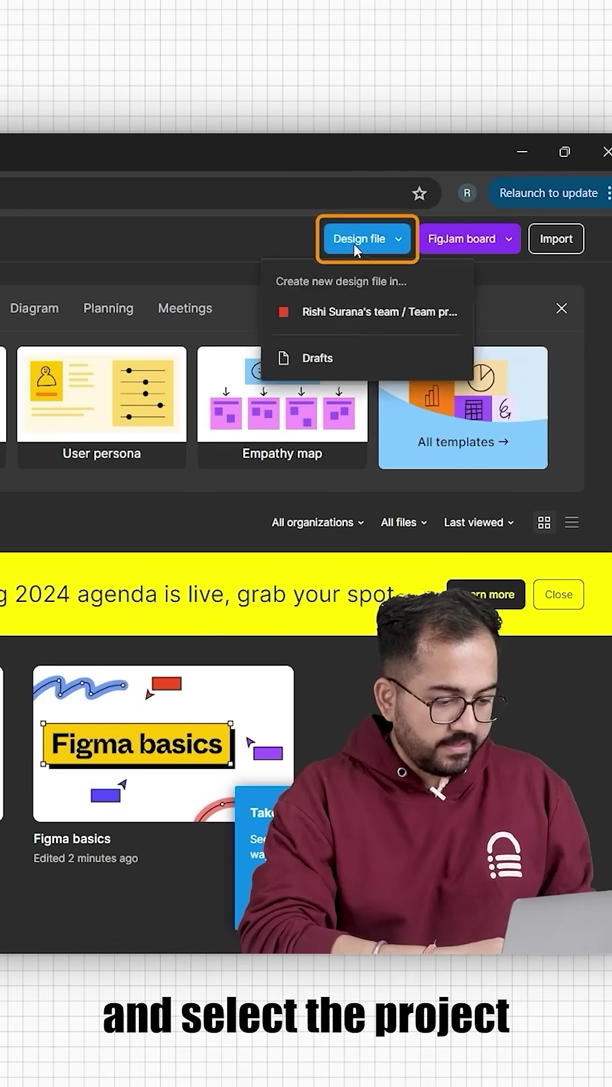
Create the Drafts file, run the UiChemy Elementor converter plugin, and copy a free serial key
left_click(333, 360)
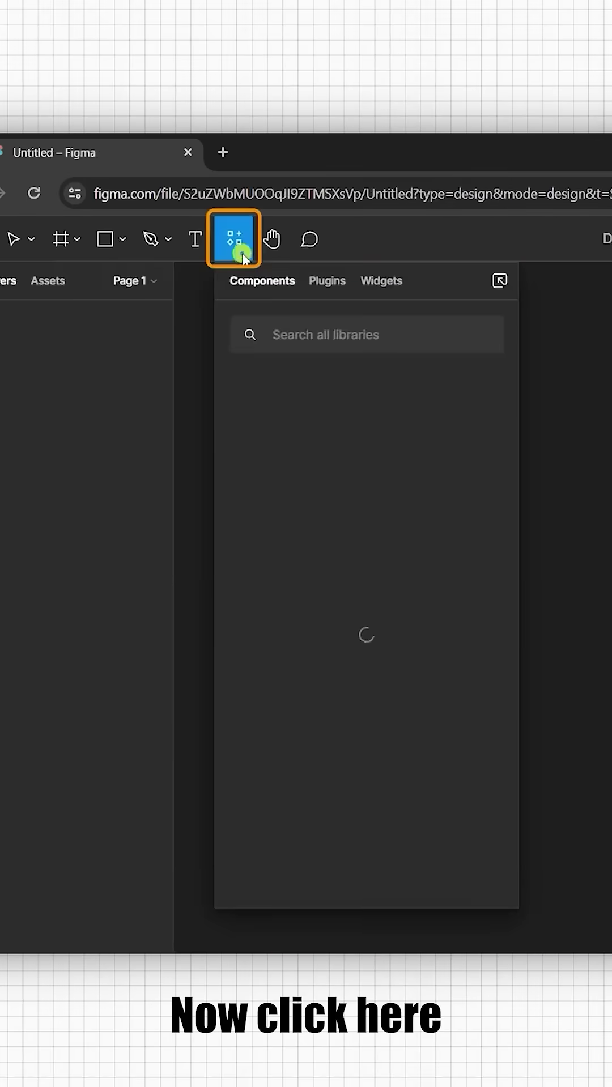
left_click(342, 290)
left_click(341, 341)
type("UIChemy")
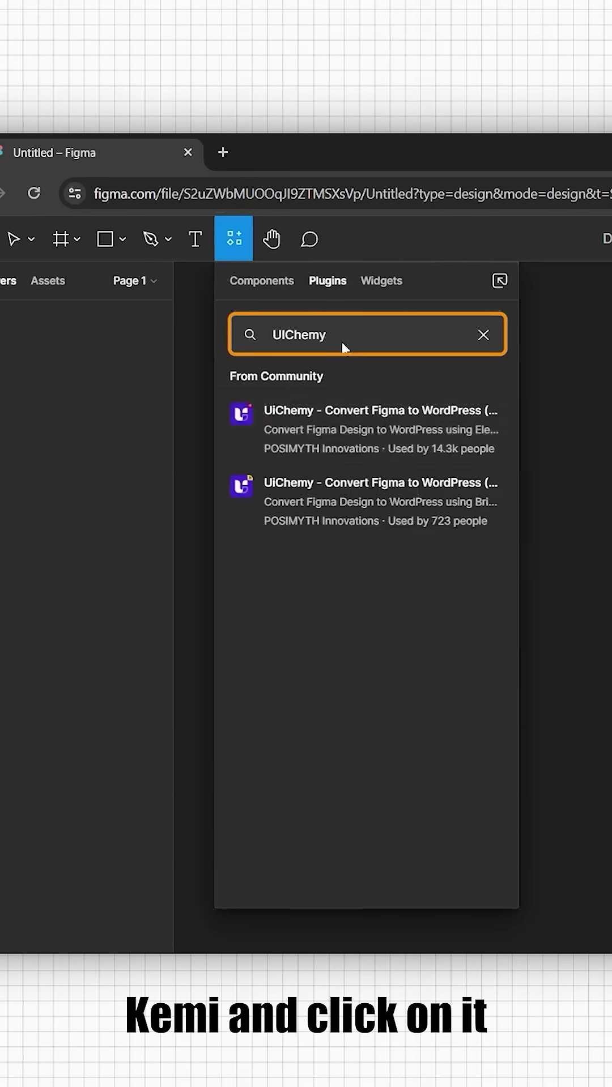
left_click(480, 428)
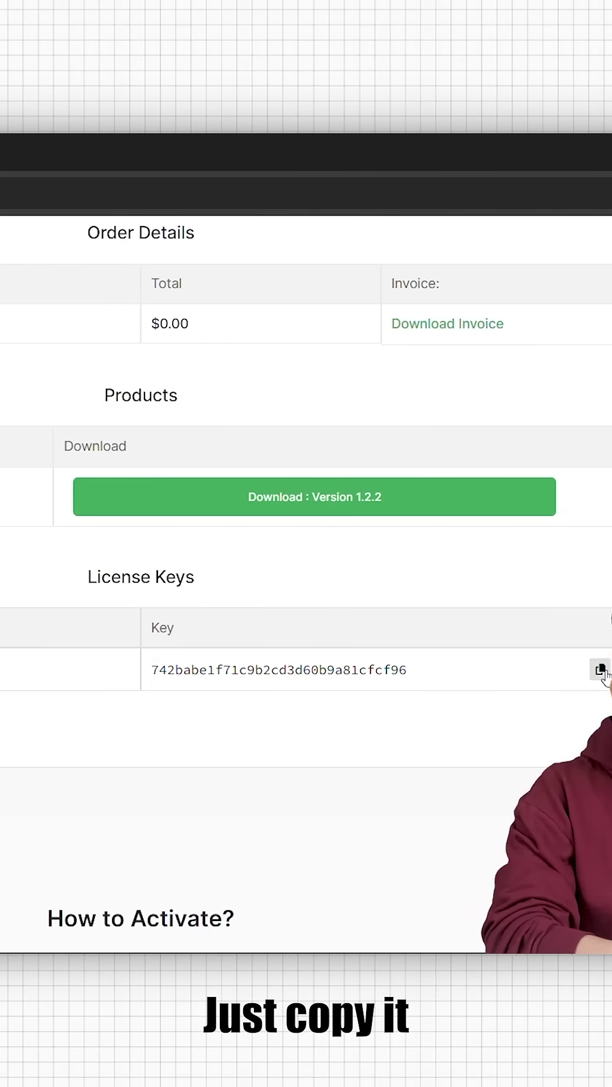
left_click(595, 668)
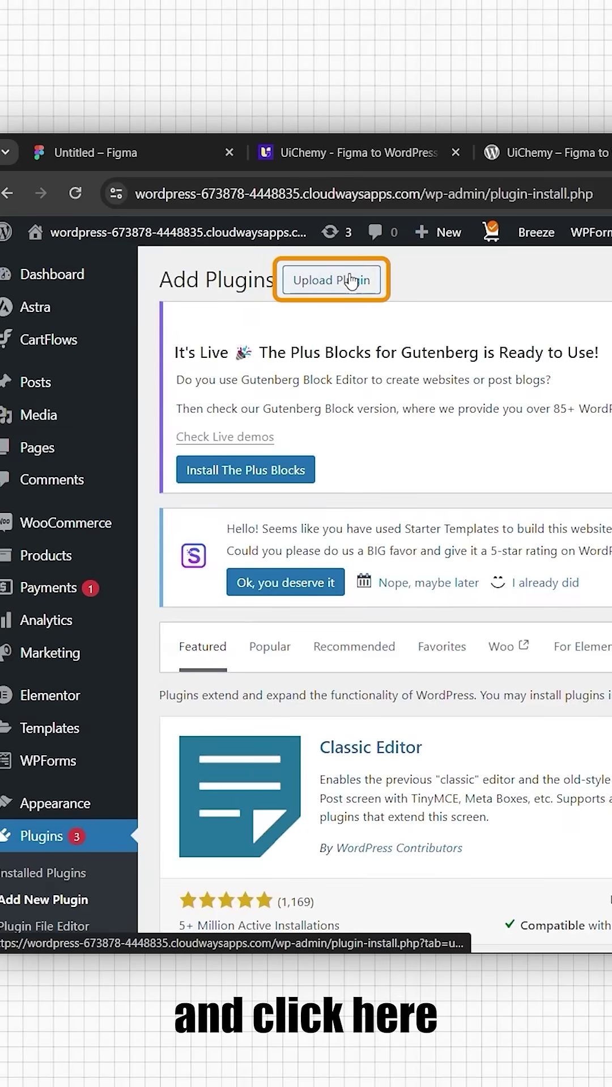
Upload the UiChemy plugin zip file through WordPress's Upload Plugin form
left_click(351, 281)
left_click(299, 777)
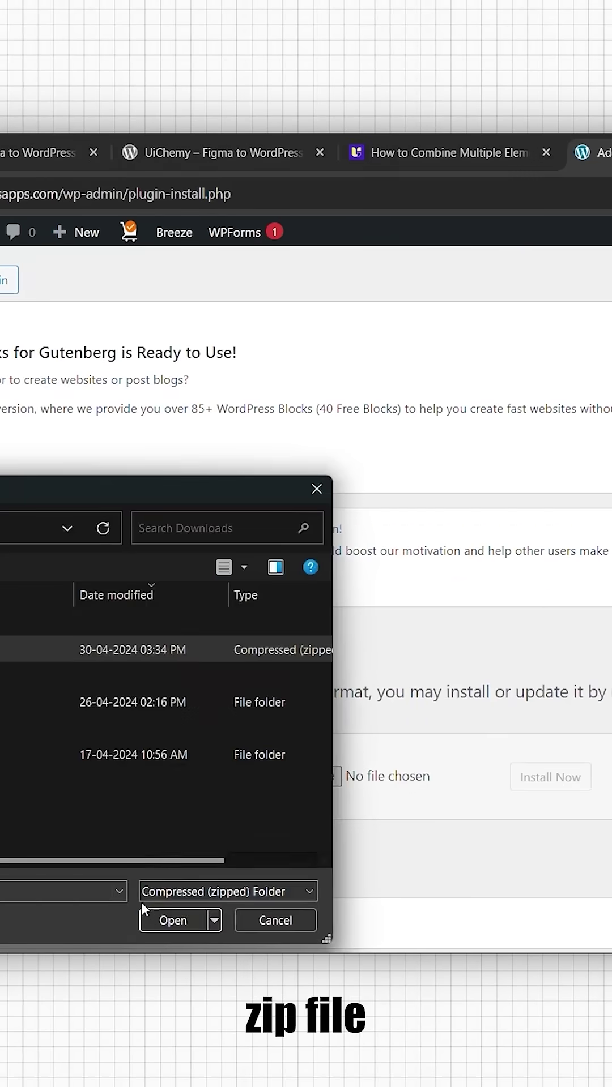
left_click(158, 914)
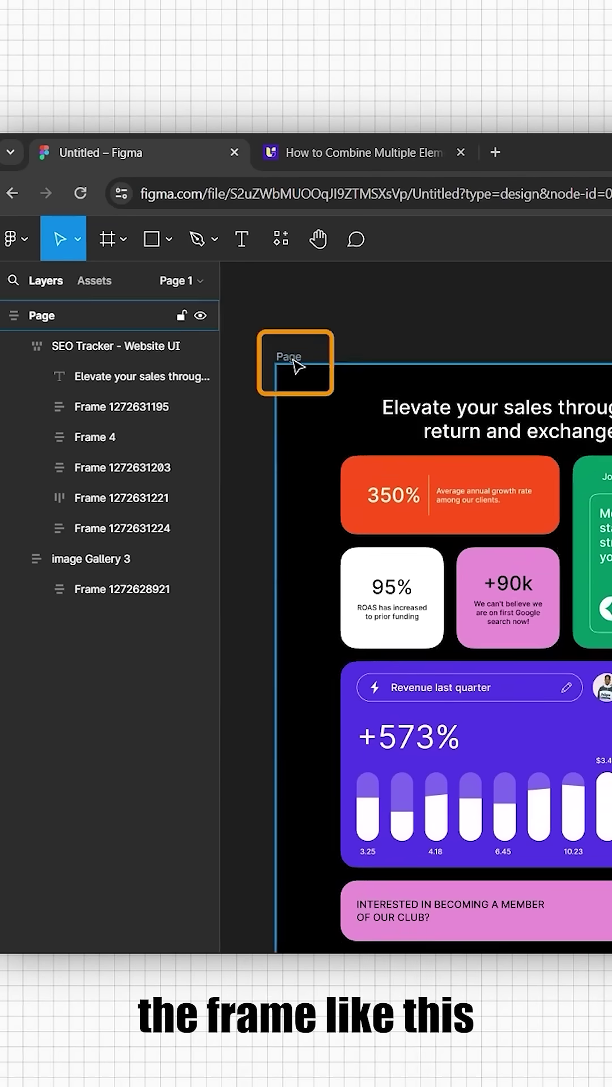
Select the Page frame, review its tags, and convert it to Elementor after confirming the checklist
left_click(292, 357)
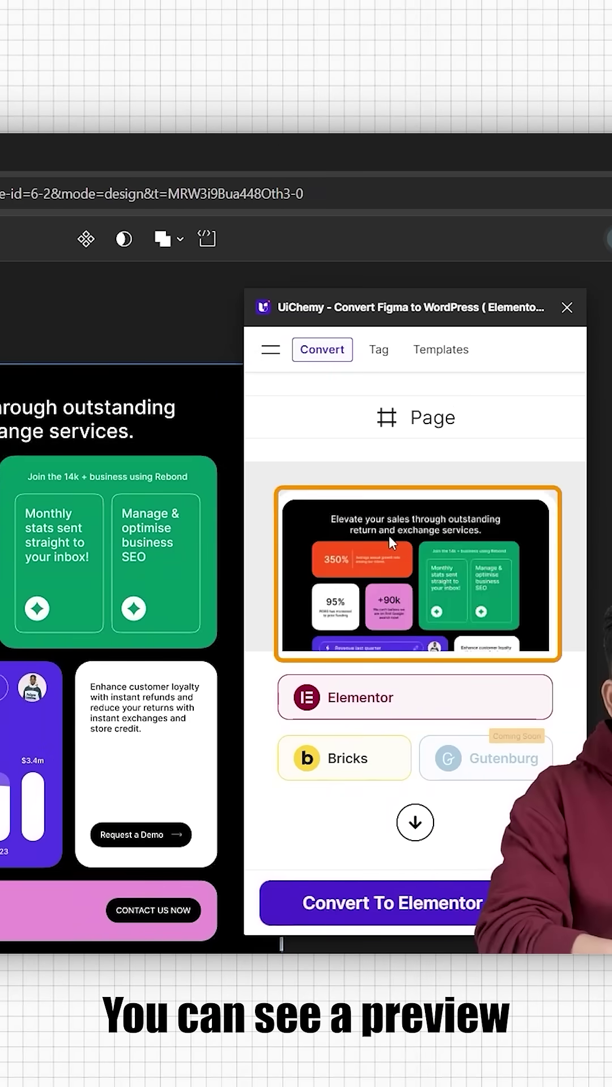
scroll(388, 535, "down", 3)
scroll(388, 535, "down", 3)
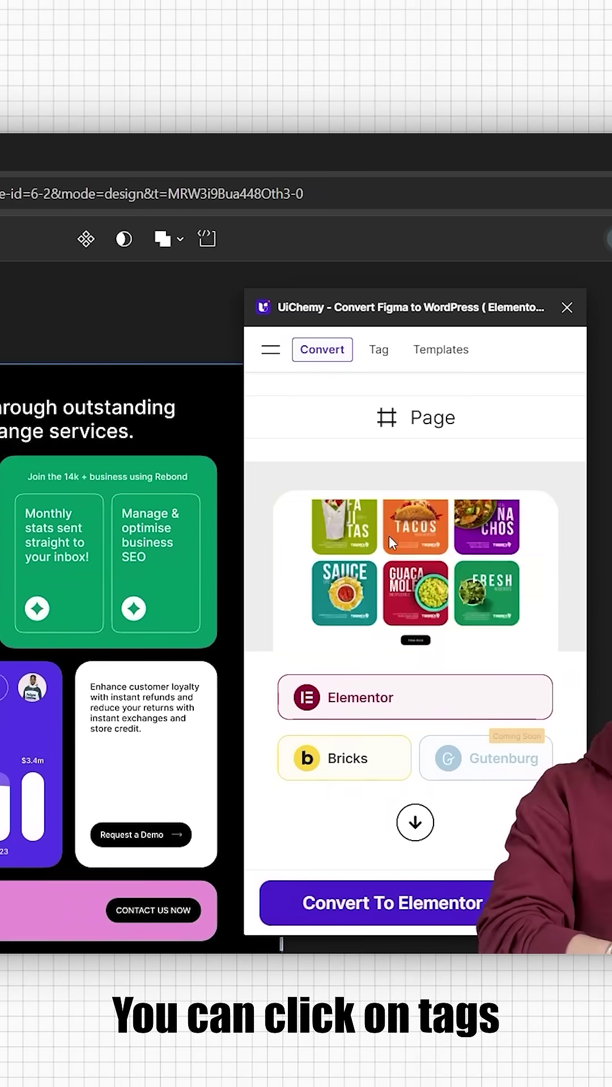
left_click(378, 350)
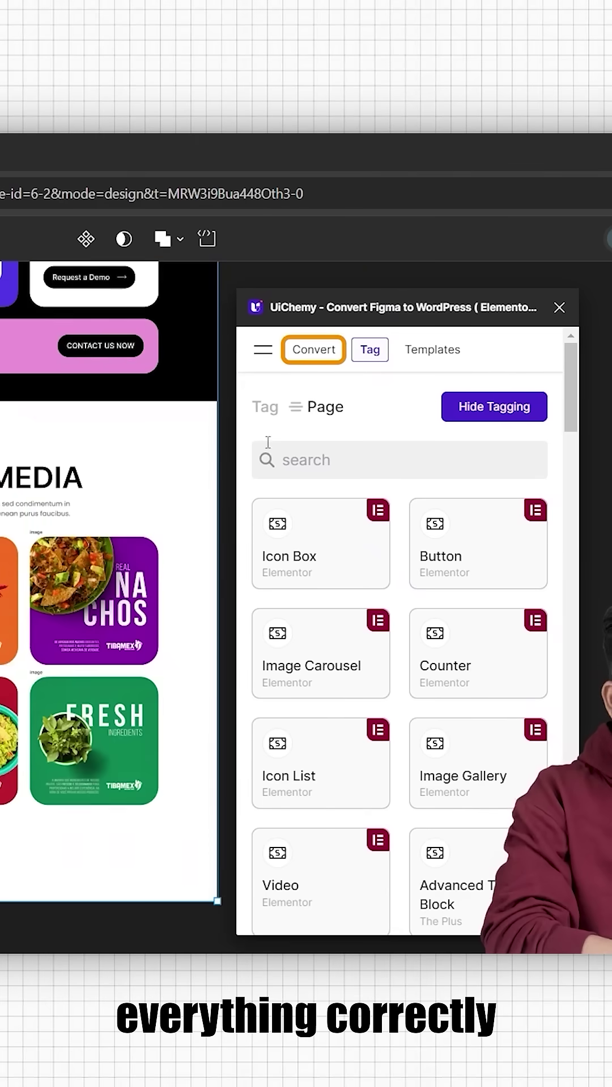
left_click(314, 350)
left_click(342, 847)
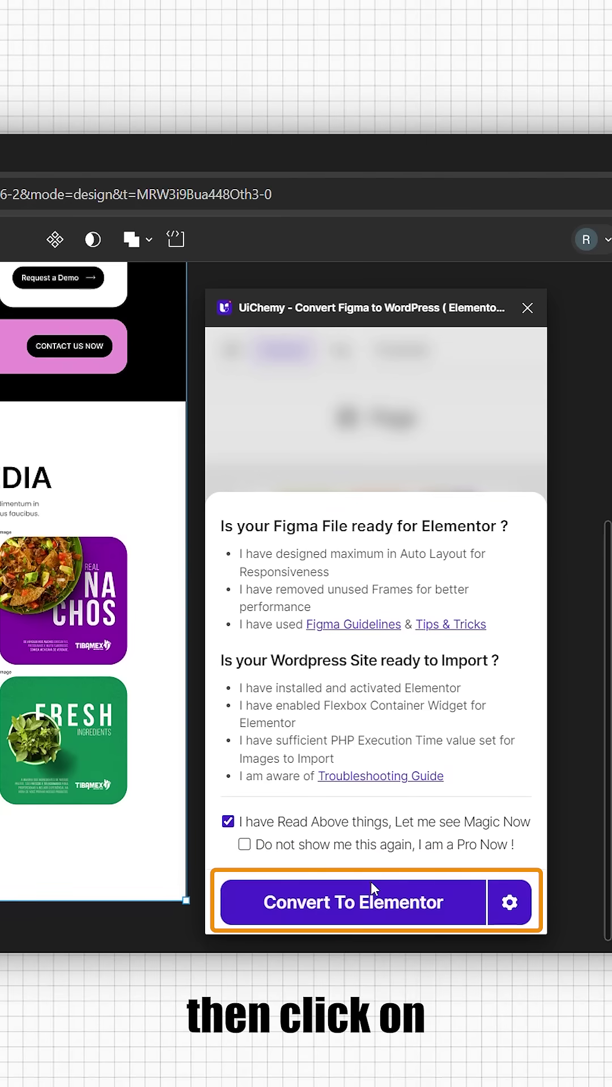
left_click(370, 899)
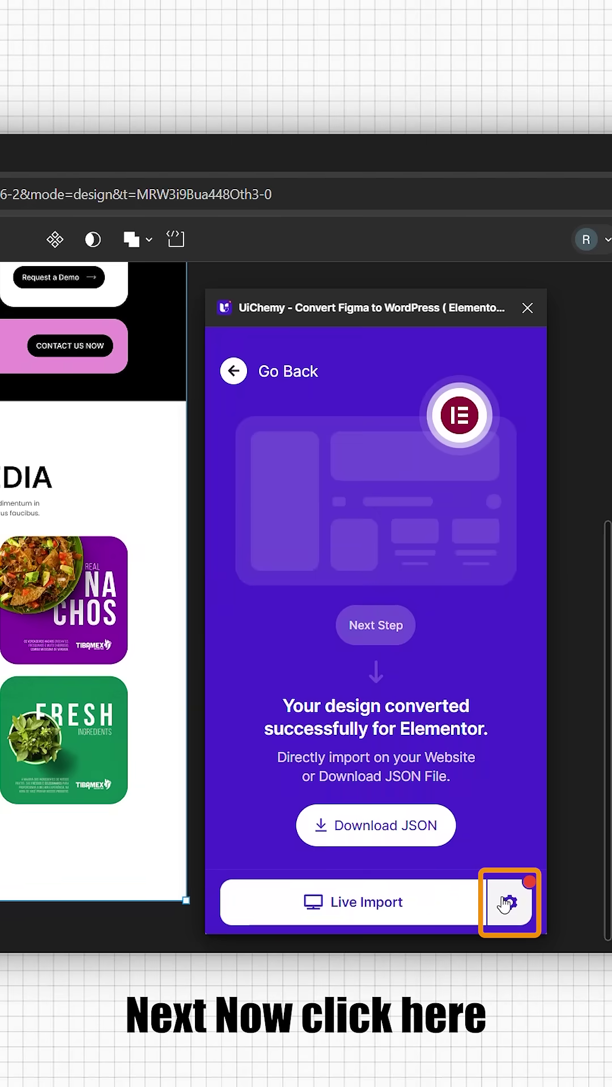
left_click(503, 902)
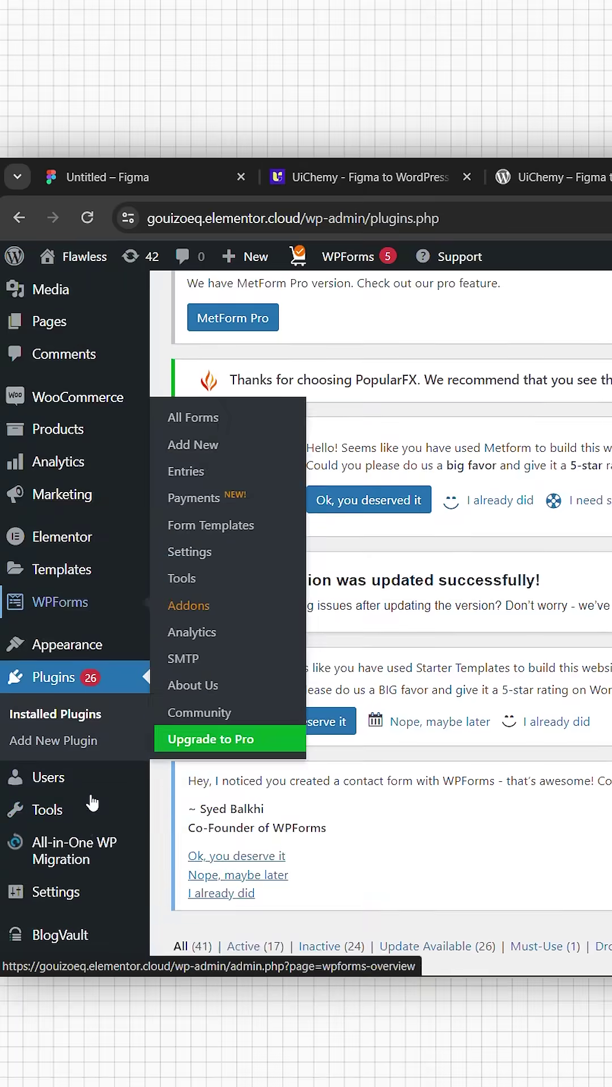
scroll(71, 858, "down", 1)
scroll(72, 858, "down", 2)
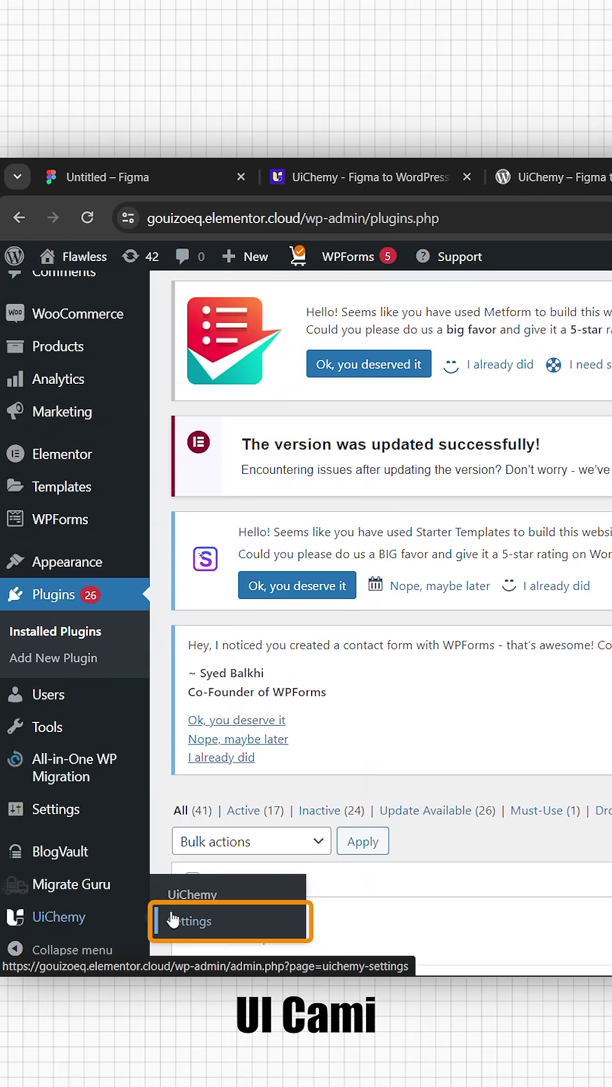
Open UiChemy > Settings in WordPress and copy the Site URL
left_click(182, 920)
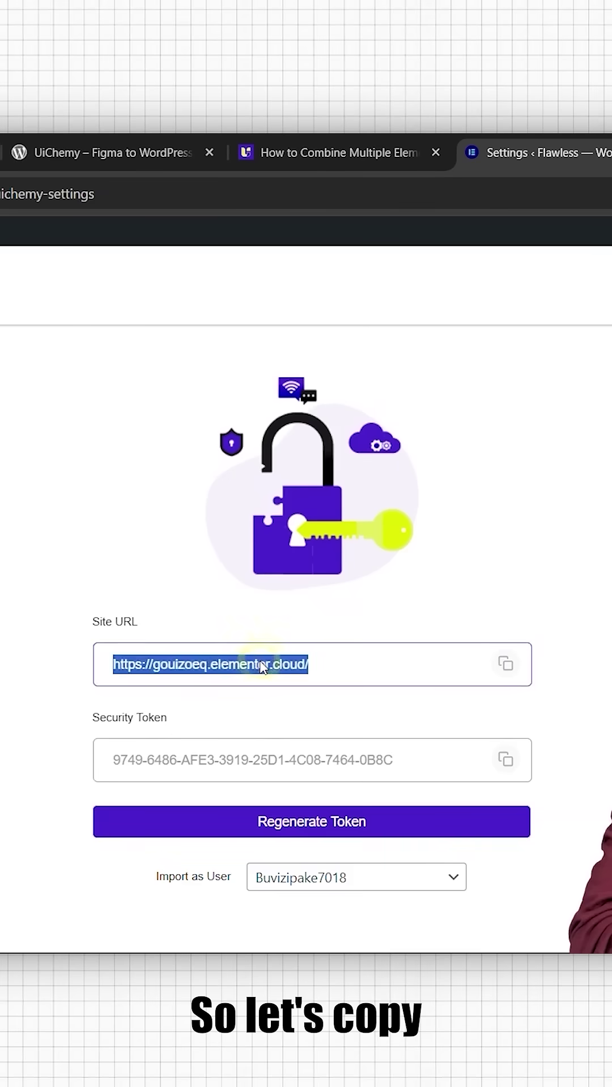
left_click(486, 688)
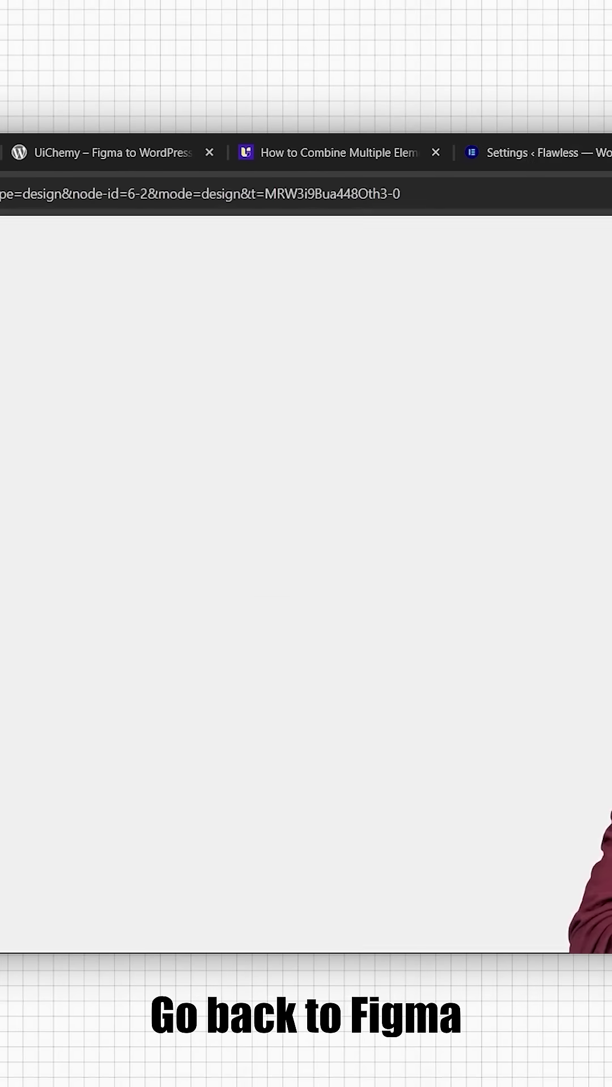
Paste the WordPress site URL and security token into UiChemy's live import, connect, and open the page
key("ctrl+v")
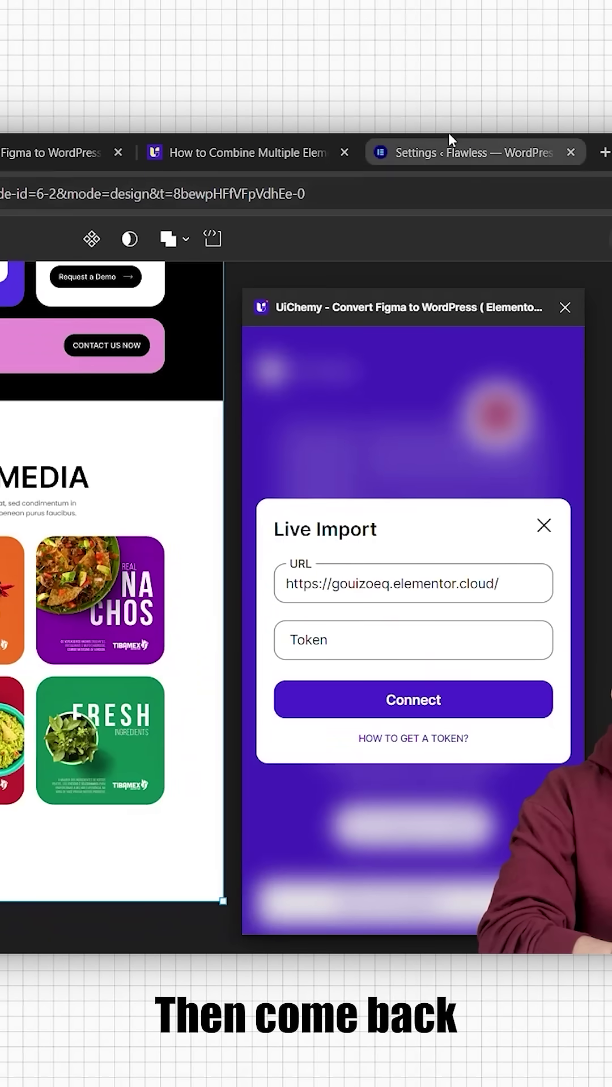
left_click(530, 143)
left_click(495, 760)
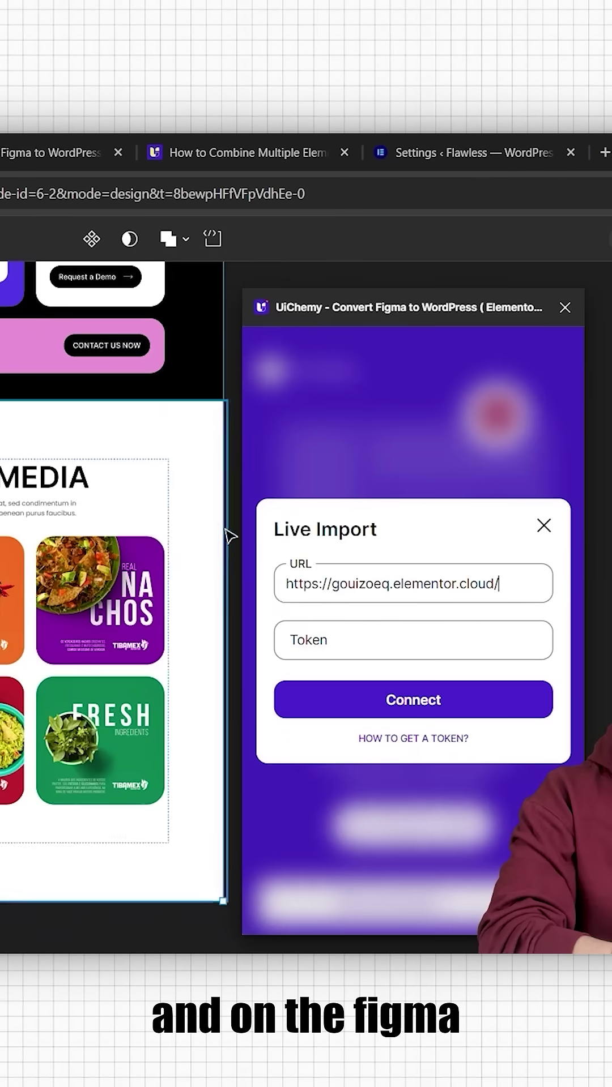
left_click(331, 640)
key("ctrl+v")
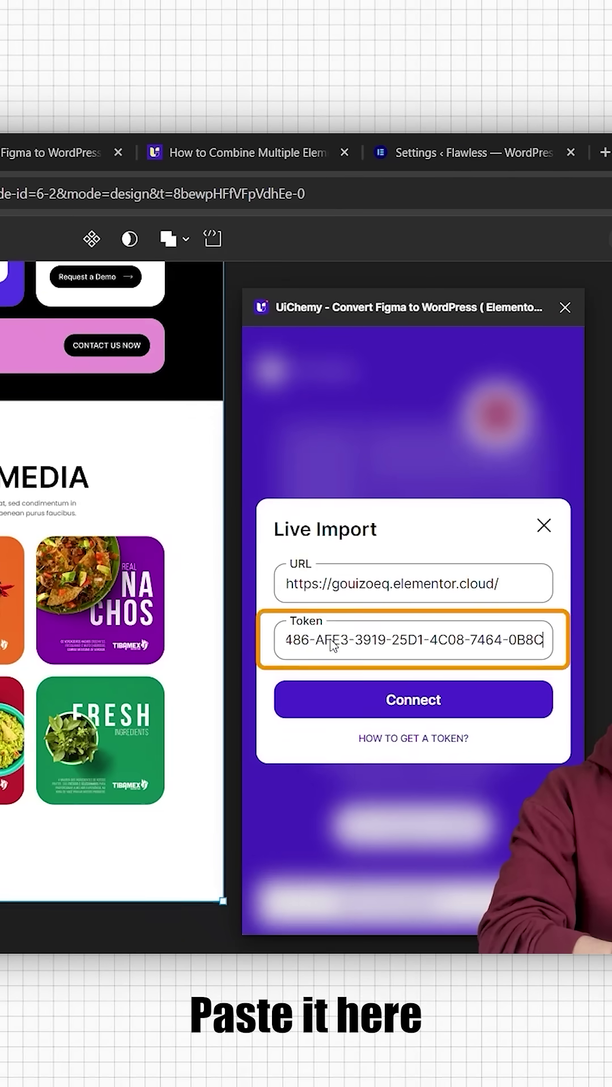
left_click(328, 700)
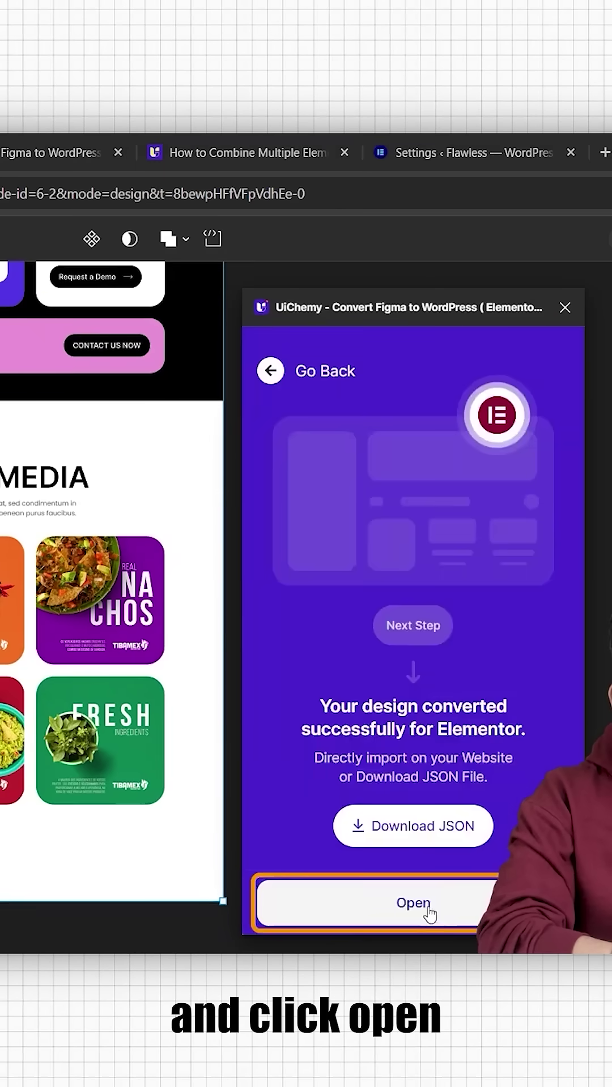
left_click(429, 914)
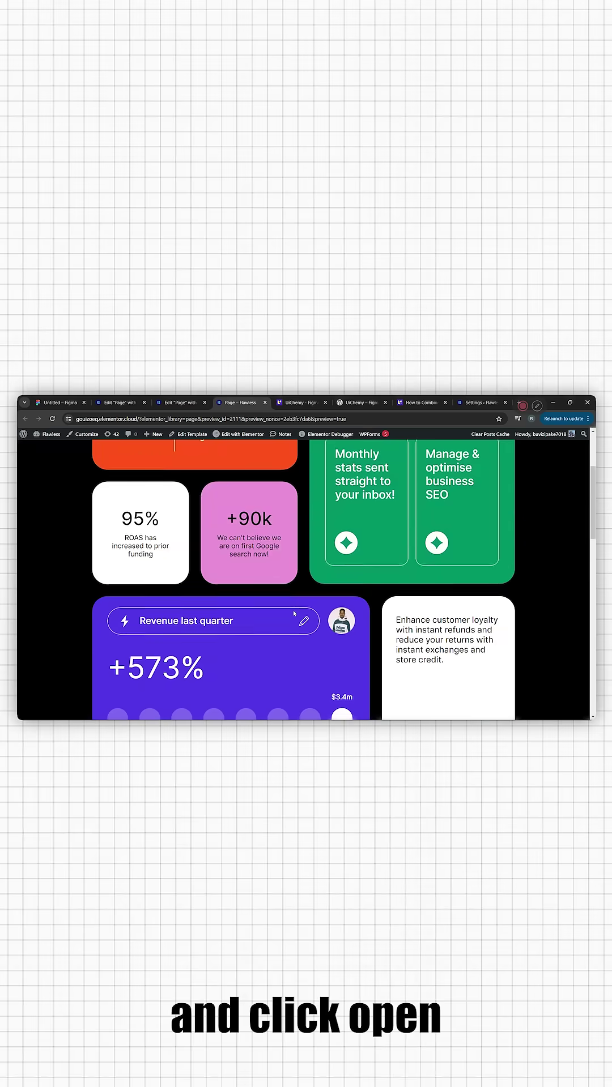
scroll(294, 613, "down", 3)
scroll(295, 614, "down", 3)
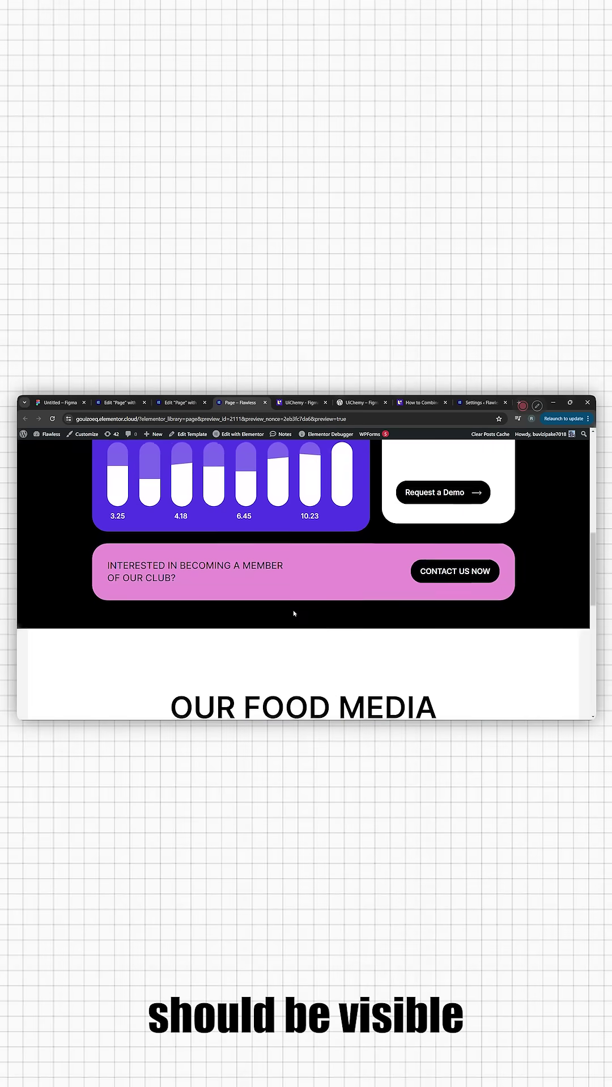